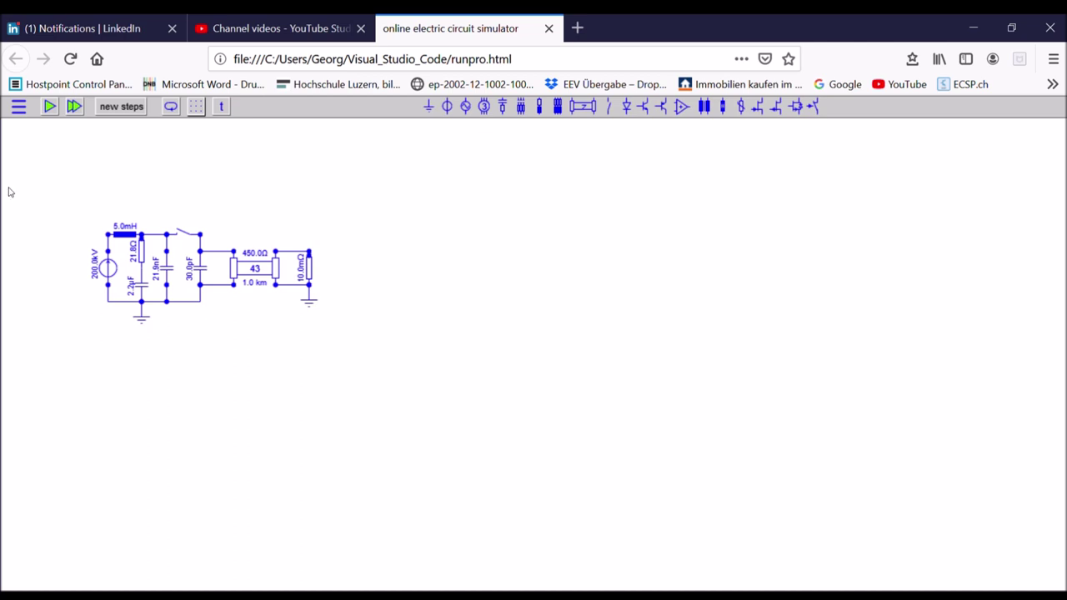
# Step: Set the simulation time to 0.00795 s and the number of steps to 1000, and run the simulation
pyautogui.click(117, 107)
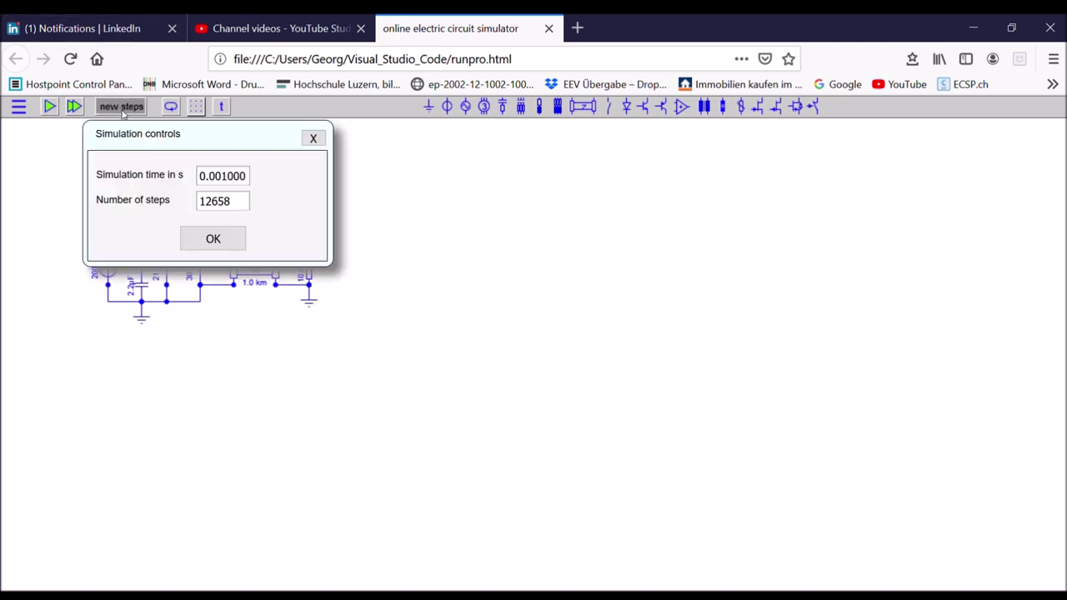
pyautogui.click(222, 176)
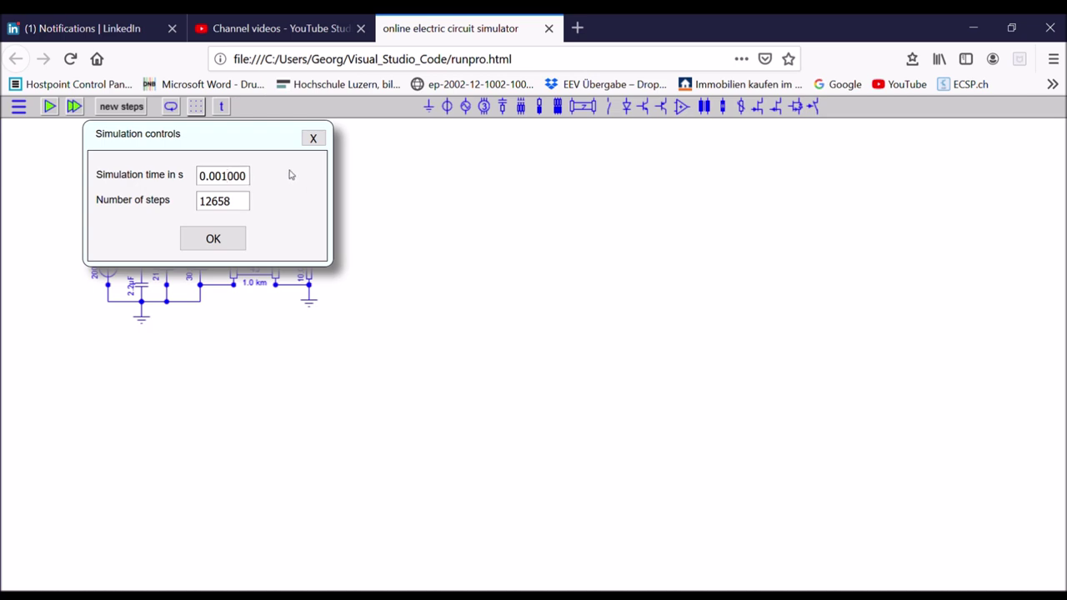
pyautogui.press('BackSpace')
pyautogui.press('BackSpace')
pyautogui.write('795')
pyautogui.doubleClick(236, 208)
pyautogui.press('BackSpace')
pyautogui.write('1000')
pyautogui.click(215, 240)
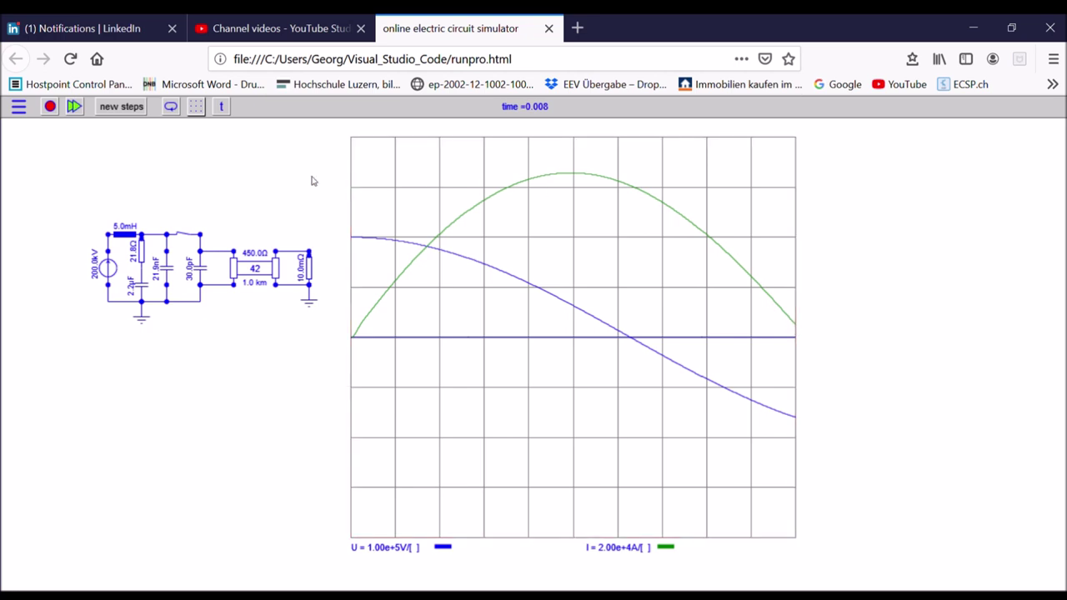
# Step: Continue the running simulation for a further interval with the simulation time set to 0.0010 s
pyautogui.click(137, 112)
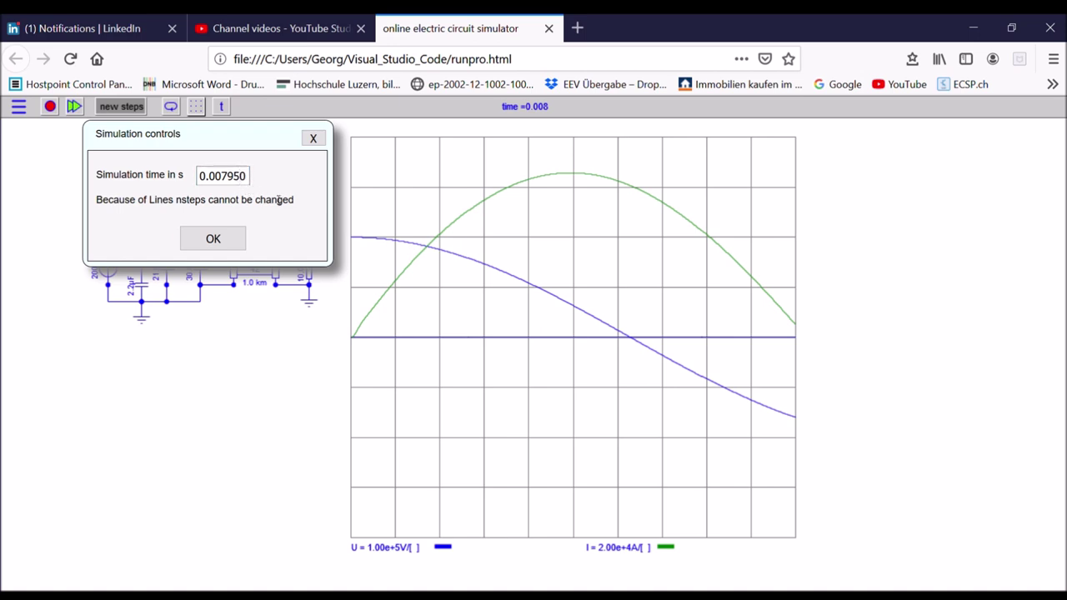
pyautogui.press('BackSpace')
pyautogui.press('BackSpace')
pyautogui.press('BackSpace')
pyautogui.write('1')
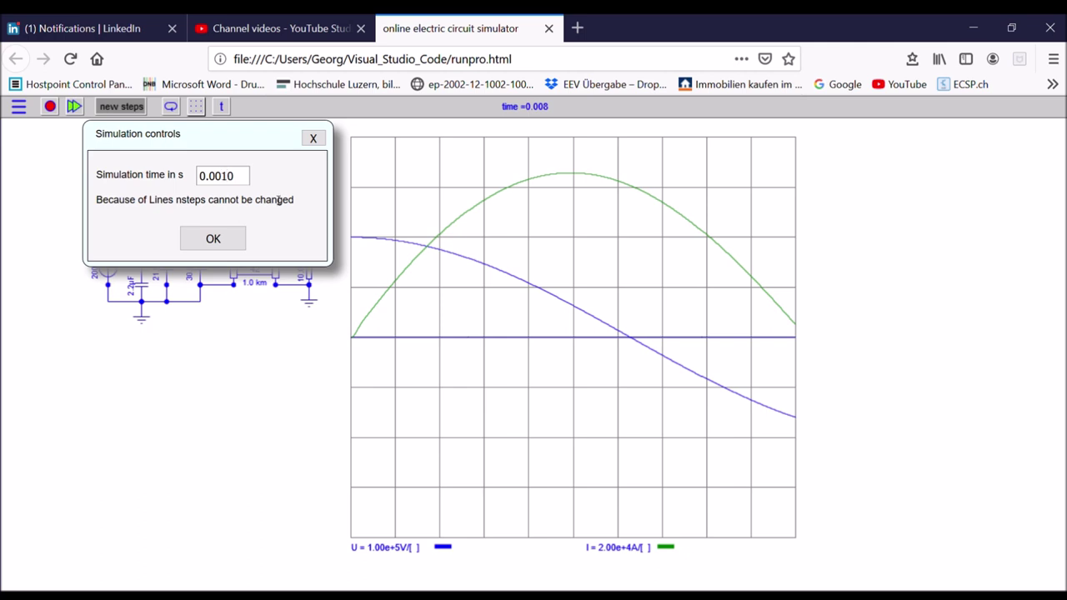
pyautogui.click(212, 239)
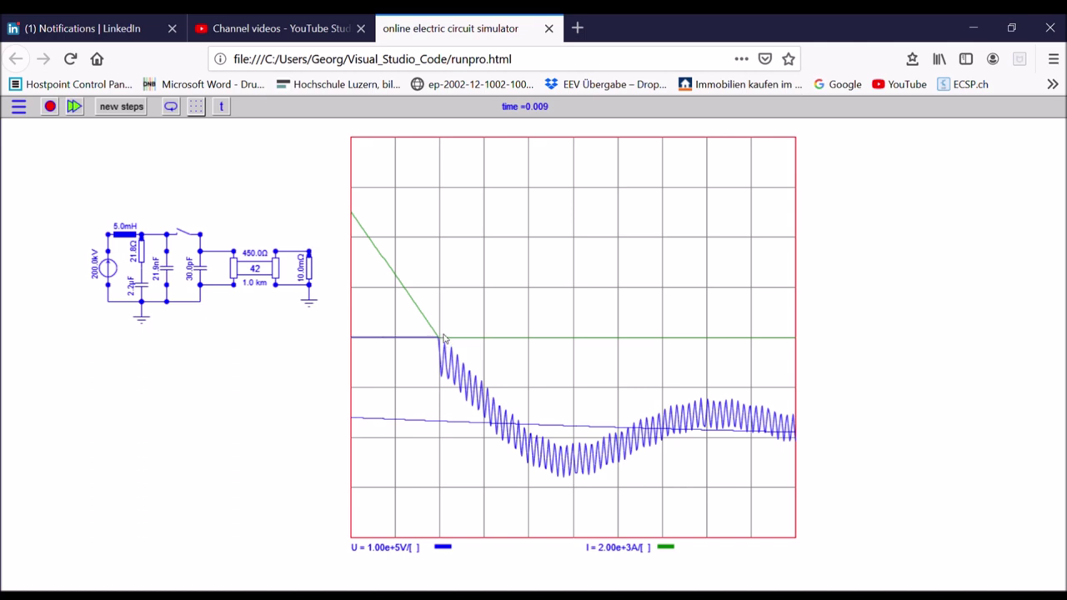
pyautogui.click(431, 338)
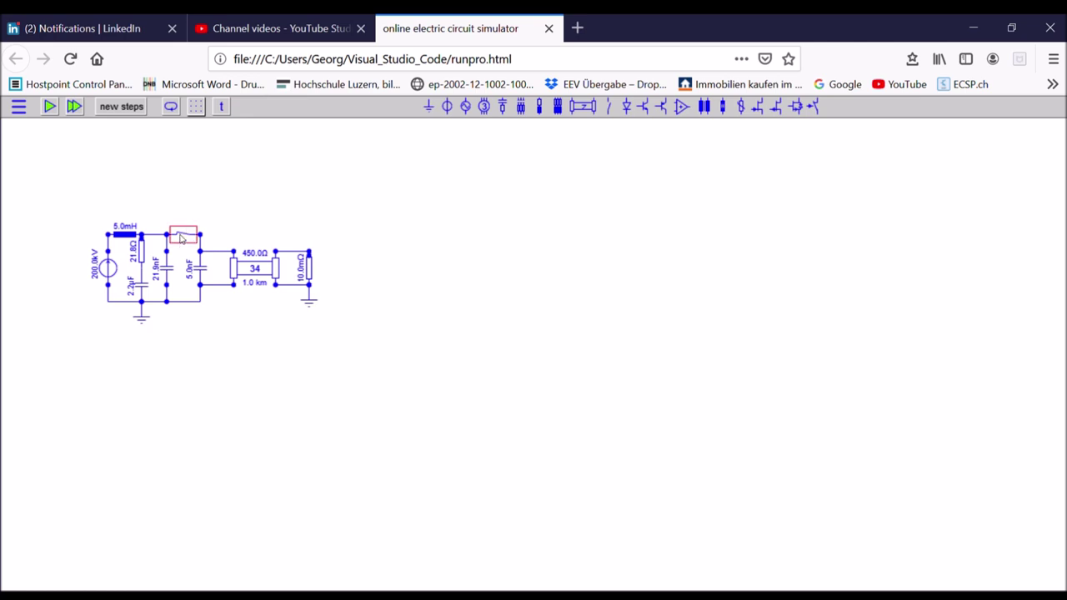
# Step: Replace the switch in the circuit's upper branch with an arc element rotated to fit the same connection points
pyautogui.press('Delete')
pyautogui.moveTo(627, 109)
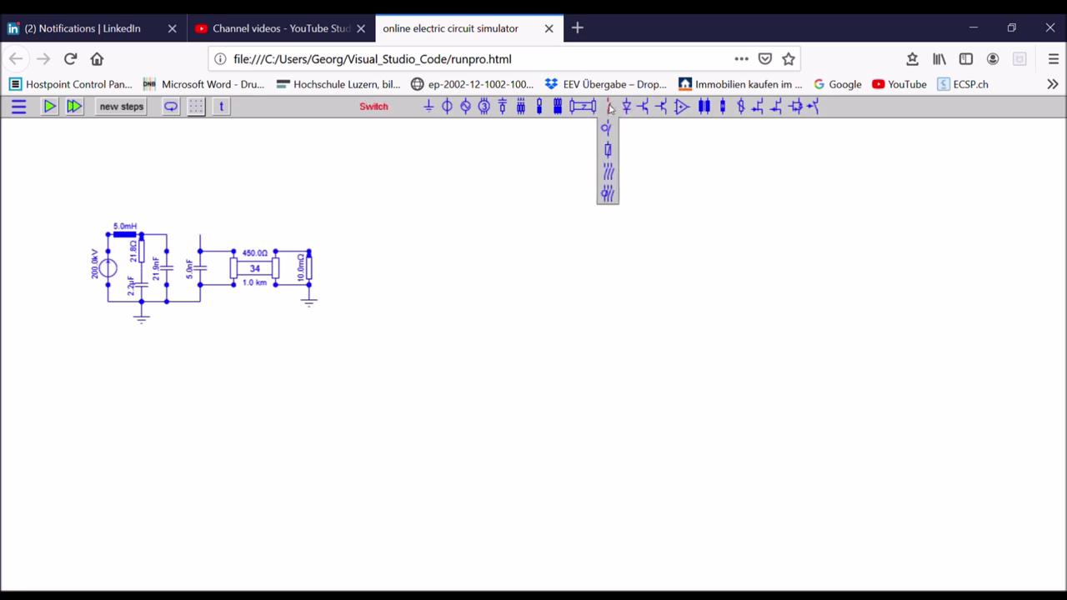
pyautogui.moveTo(608, 150); pyautogui.dragTo(184, 238)
pyautogui.press('r')
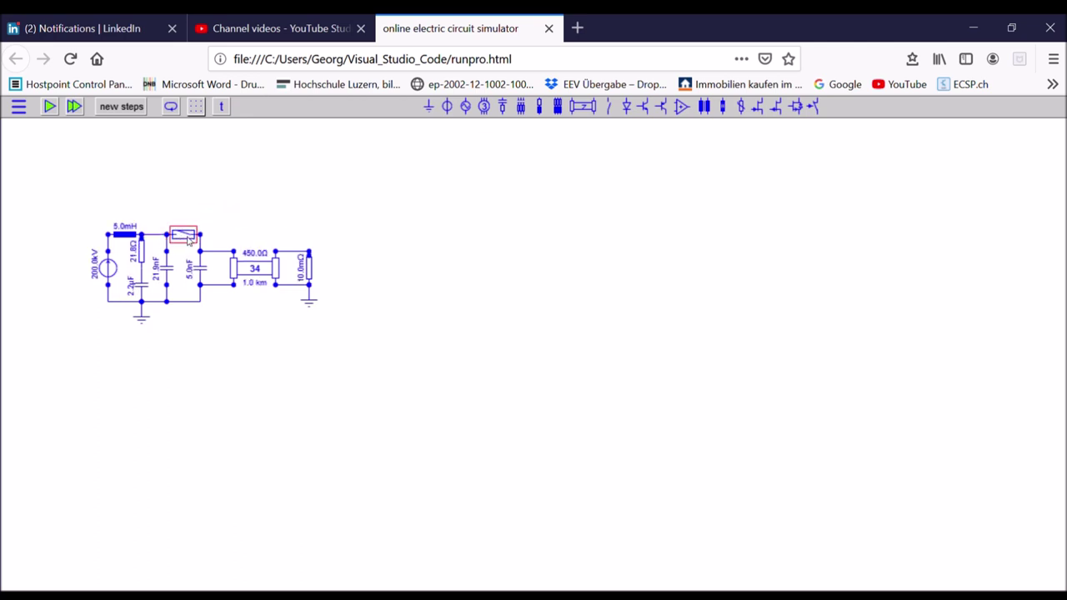
# Step: Configure the arc with Po 10000 kW, opening time 0.001 s, trace I max 0.5 A, and voltage and current traces enabled
pyautogui.doubleClick(188, 239)
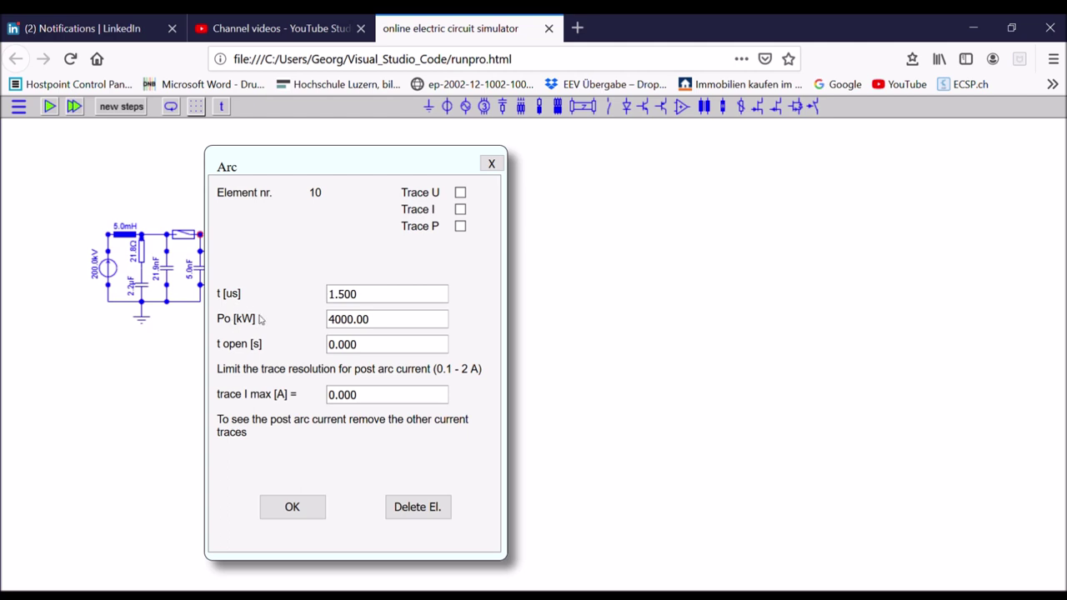
pyautogui.click(335, 322)
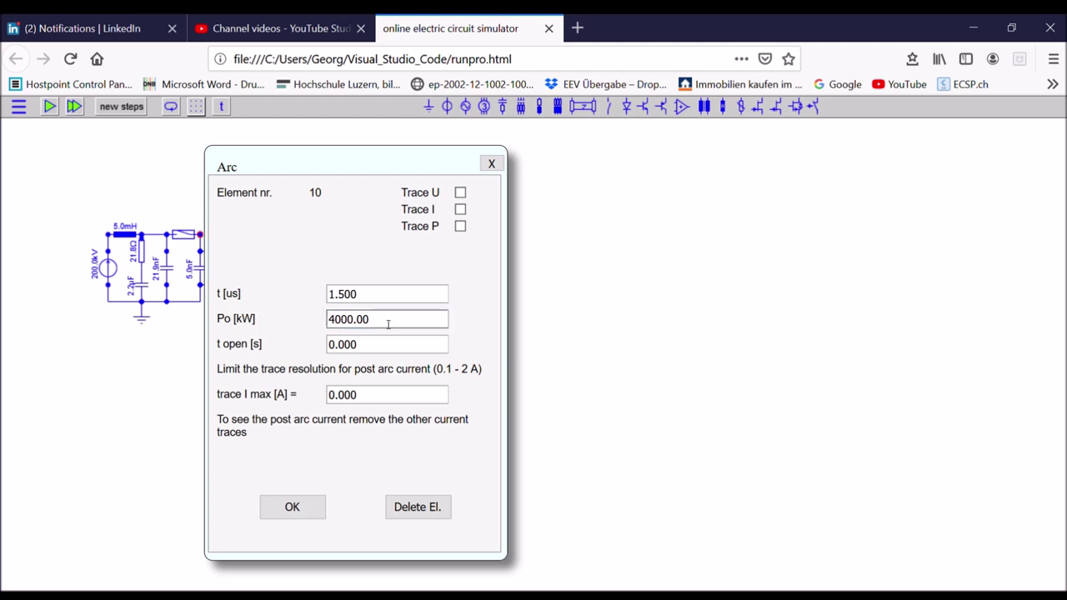
pyautogui.press('BackSpace')
pyautogui.write('10')
pyautogui.click(362, 346)
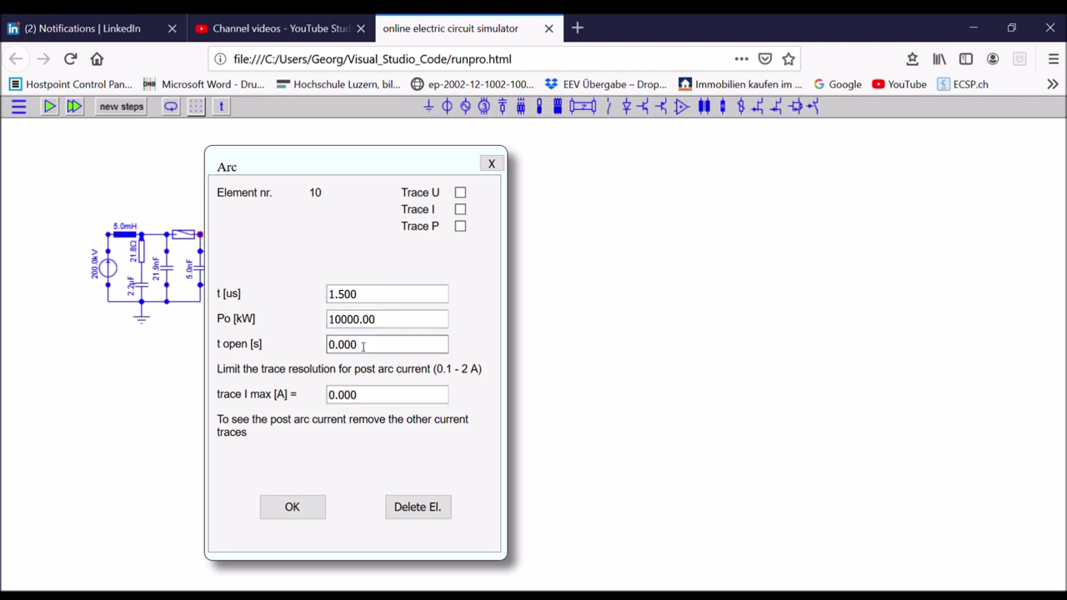
pyautogui.press('BackSpace')
pyautogui.press('BackSpace')
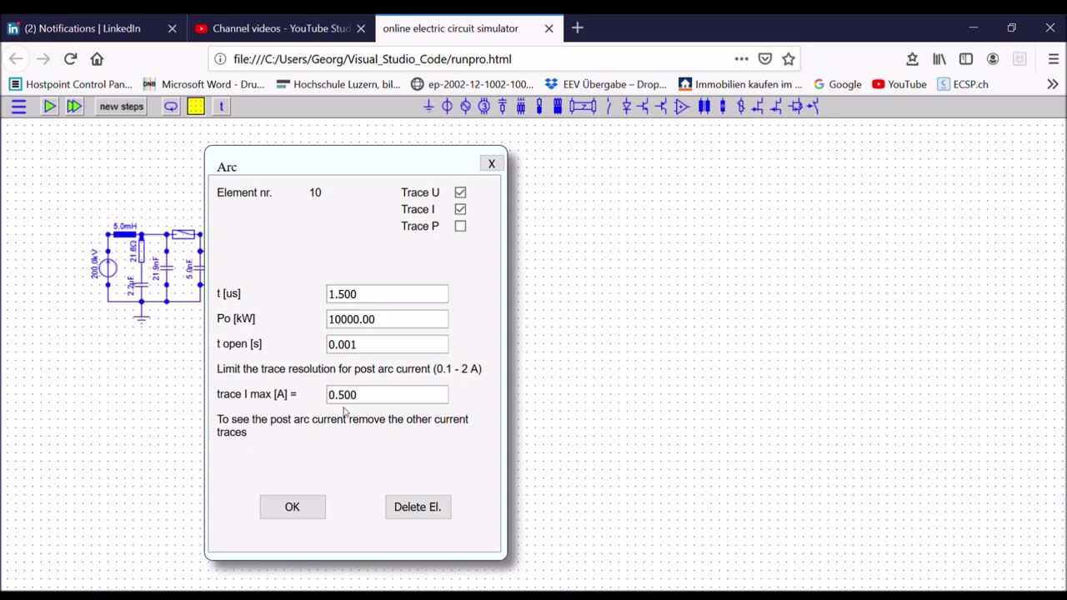
pyautogui.press('Return')
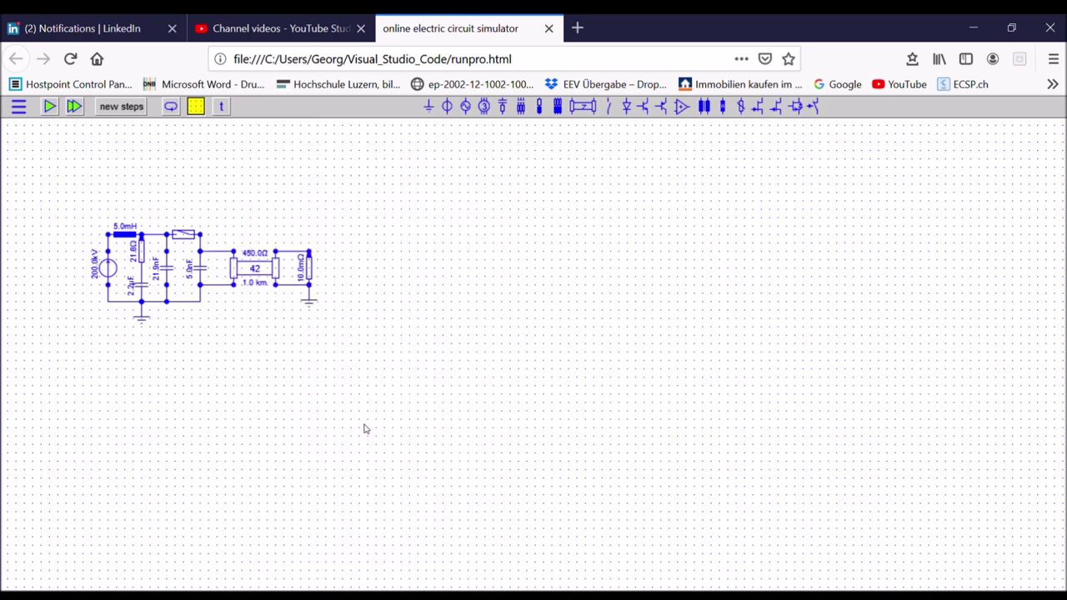
# Step: Set the simulation time to 0.00799 s, enter a new number of steps, and run the circuit with the arc
pyautogui.click(122, 107)
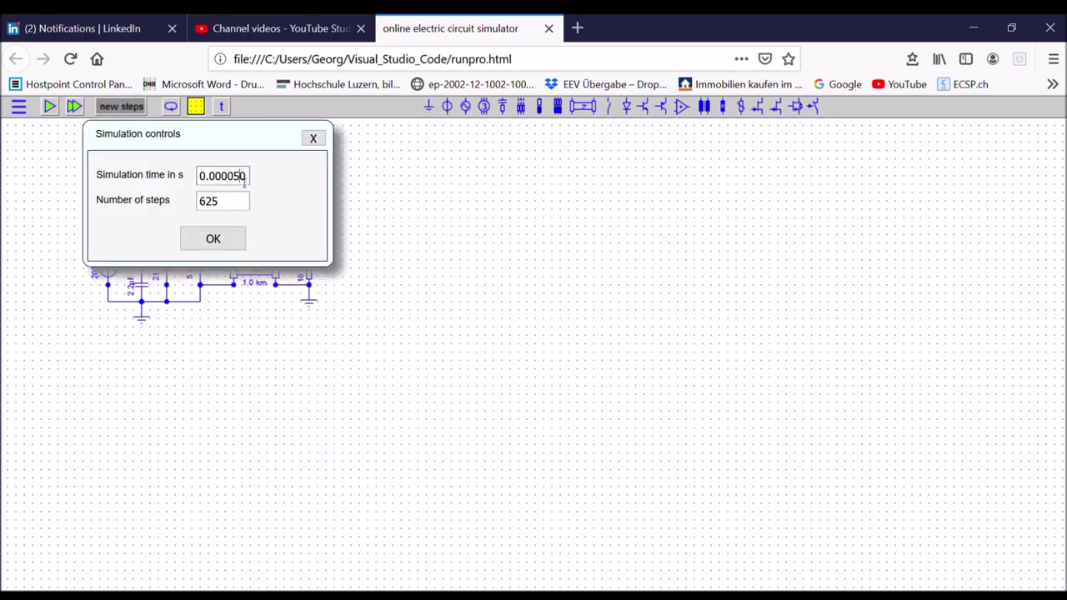
pyautogui.press('BackSpace')
pyautogui.press('BackSpace')
pyautogui.write('799')
pyautogui.moveTo(231, 203); pyautogui.dragTo(174, 208)
pyautogui.press('BackSpace')
pyautogui.write('100')
pyautogui.press('Return')
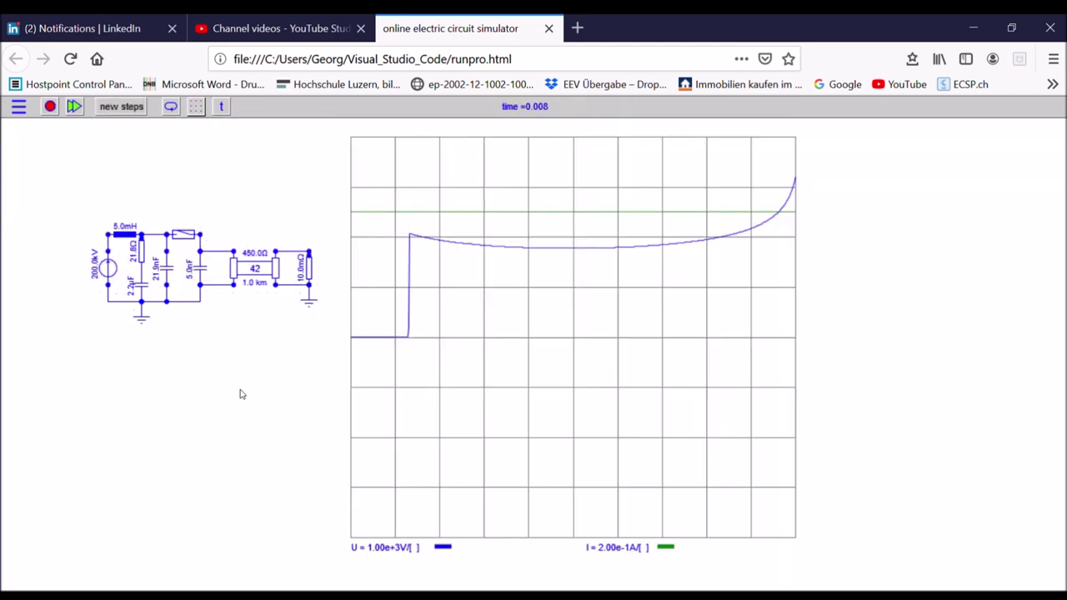
# Step: Highlight the arc's traces, continue the simulation in 0.000050 s intervals past the current interruption, and end the run
pyautogui.click(184, 234)
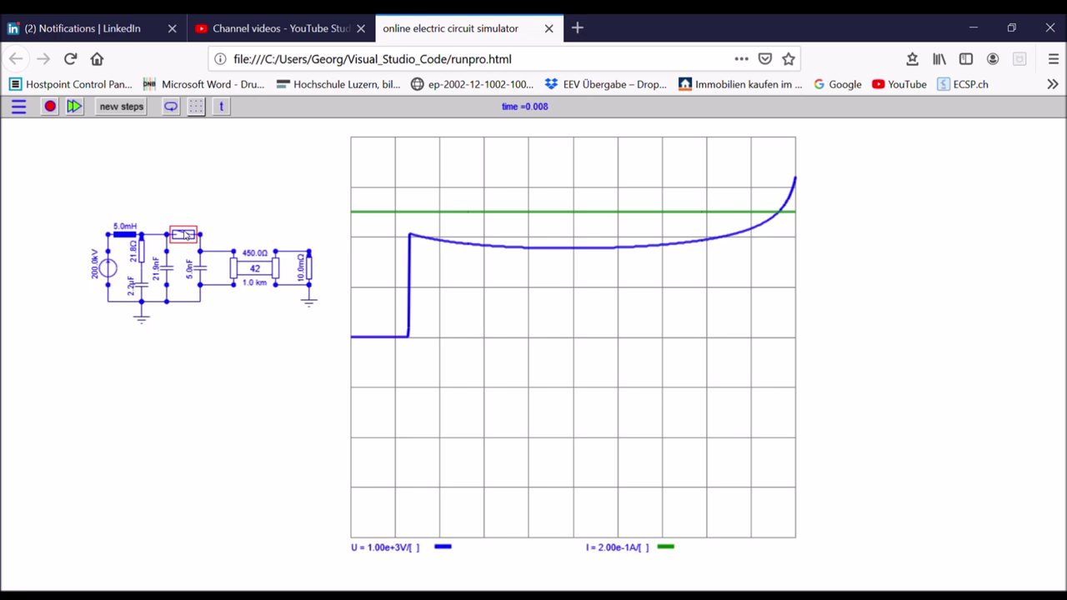
pyautogui.click(121, 107)
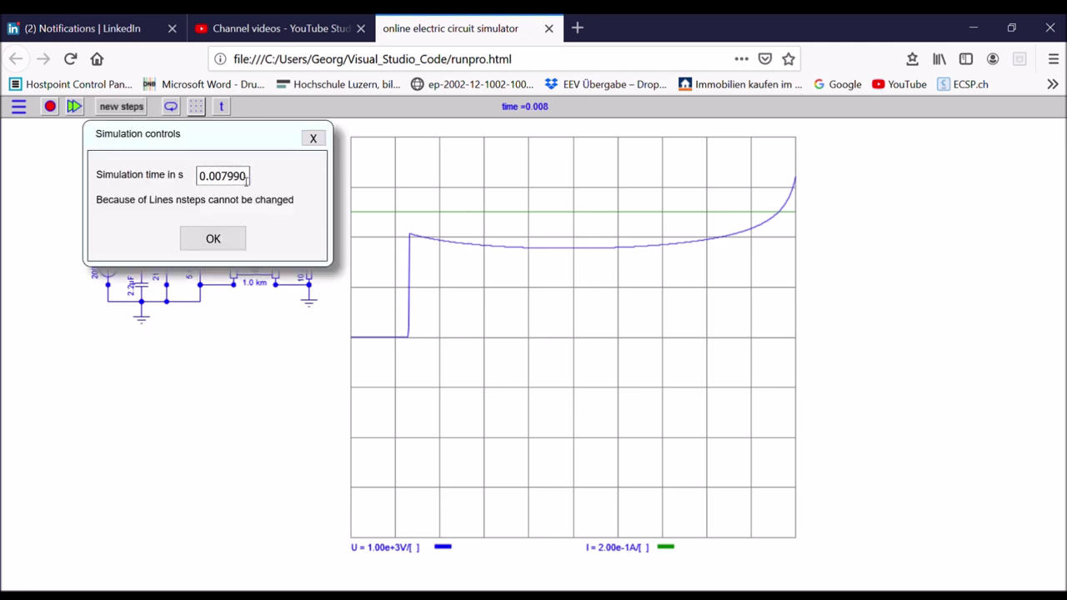
pyautogui.press('BackSpace')
pyautogui.press('BackSpace')
pyautogui.press('BackSpace')
pyautogui.press('BackSpace')
pyautogui.write('0050')
pyautogui.click(213, 240)
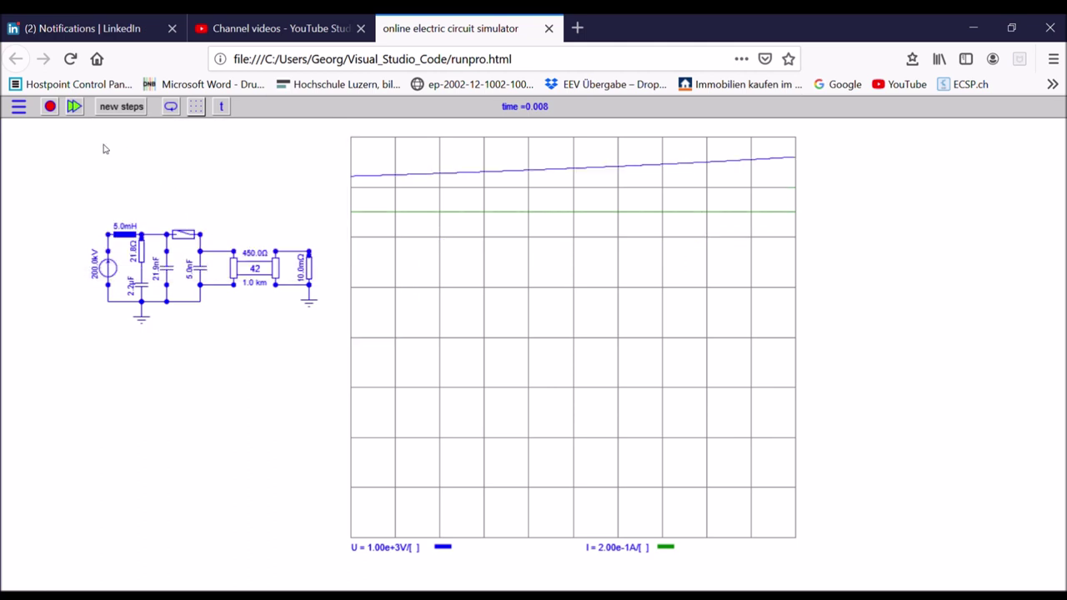
pyautogui.click(74, 107)
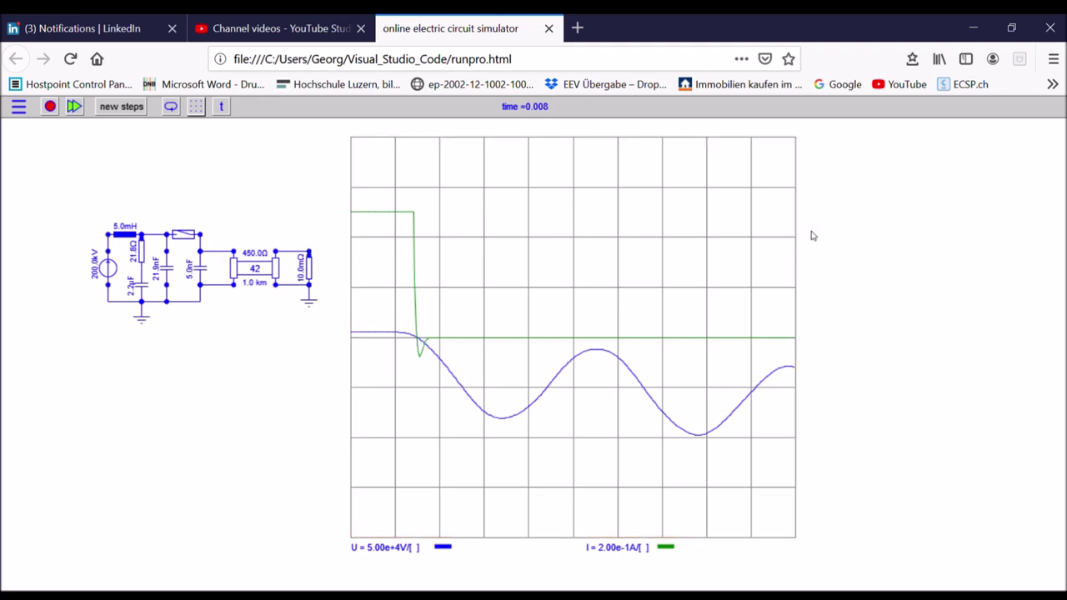
pyautogui.press('Escape')
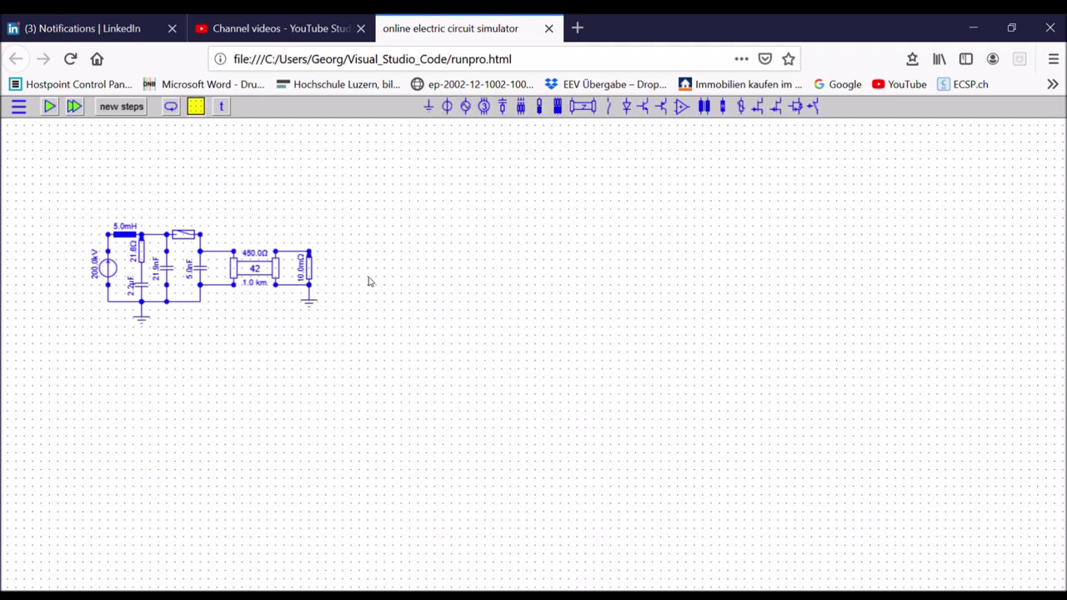
# Step: Set the capacity of the 5.0 nF capacitor beside the transmission line to 1 nF
pyautogui.doubleClick(201, 273)
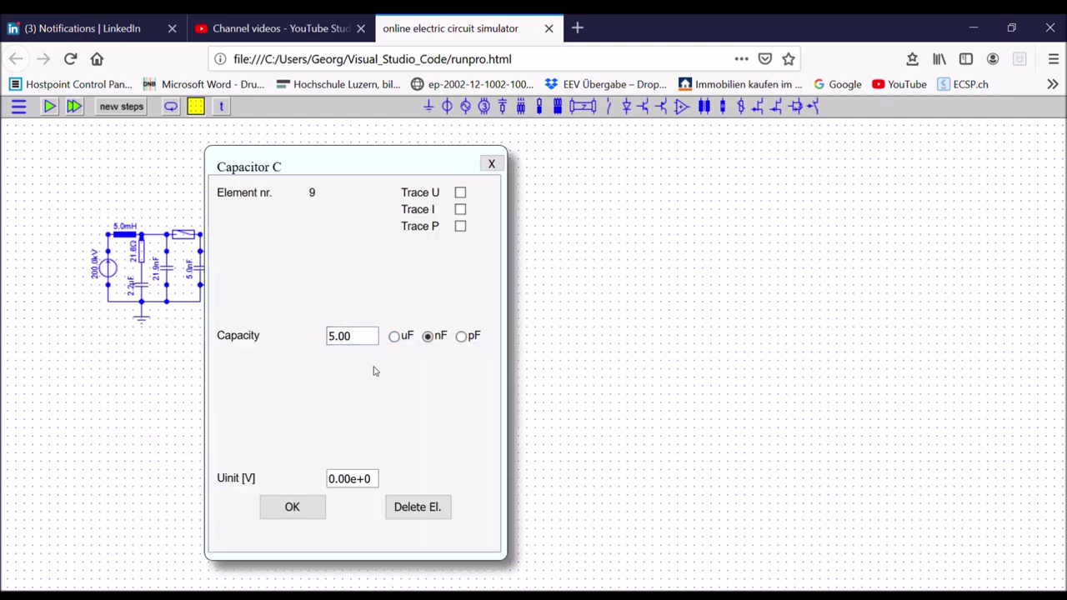
pyautogui.press('BackSpace')
pyautogui.write('1')
pyautogui.click(280, 506)
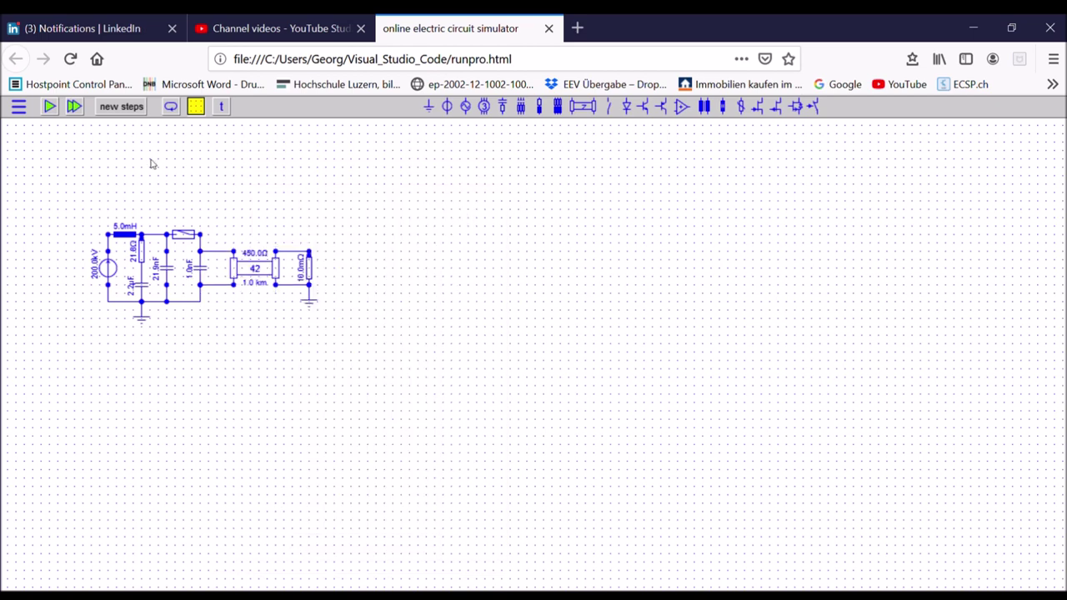
# Step: Set the simulation time to 0.007990 s and the number of steps to 100000, and run the simulation
pyautogui.click(123, 106)
pyautogui.moveTo(245, 177)
pyautogui.mouseDown()
pyautogui.moveTo(200, 177)
pyautogui.moveTo(231, 183)
pyautogui.mouseUp()
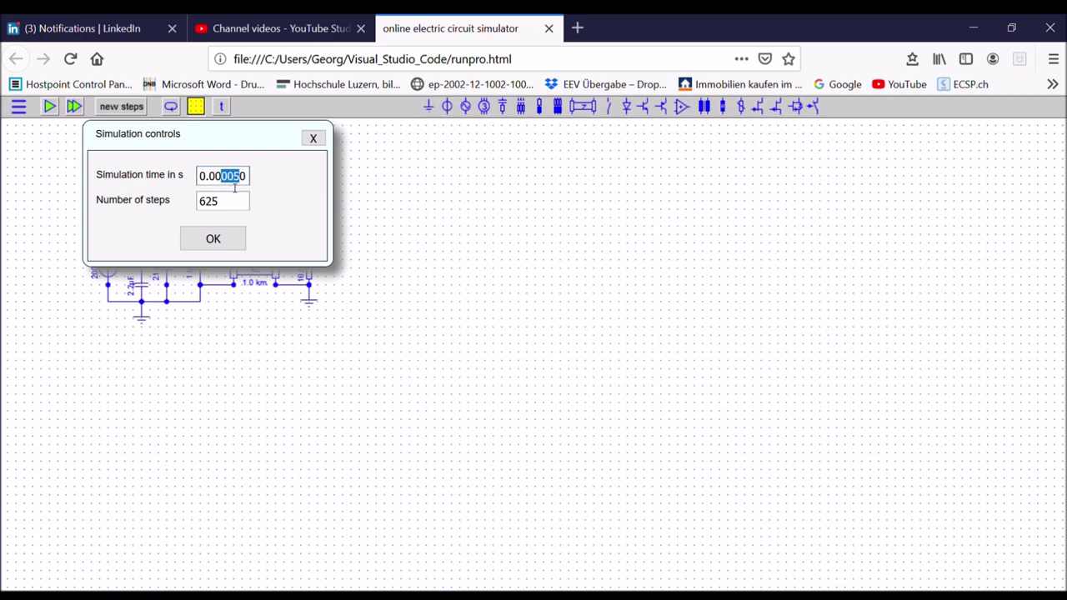
pyautogui.press('BackSpace')
pyautogui.write('799')
pyautogui.moveTo(221, 201); pyautogui.dragTo(173, 203)
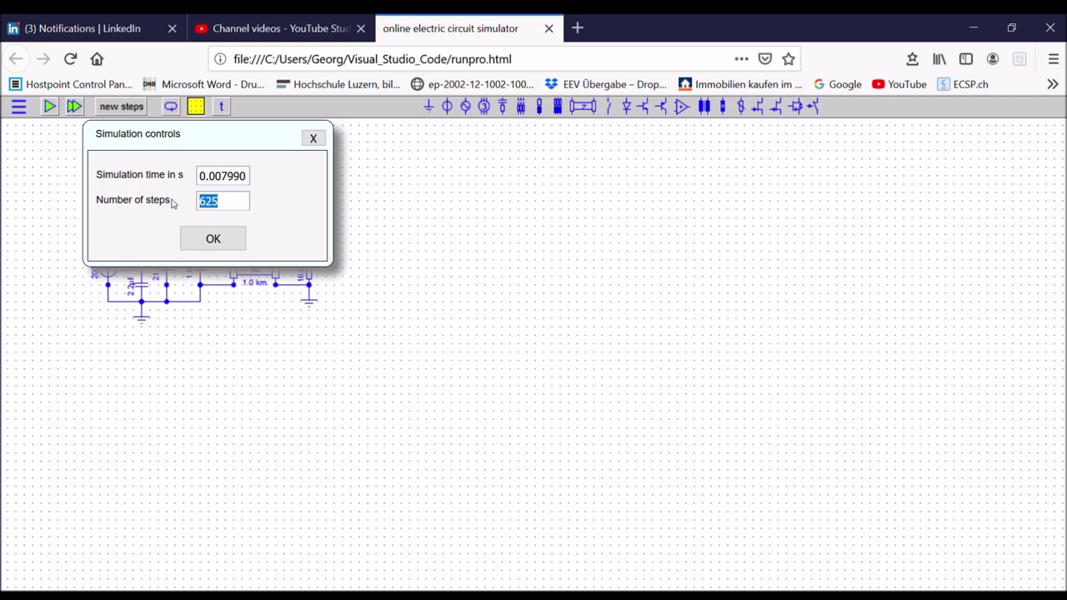
pyautogui.press('BackSpace')
pyautogui.write('100000')
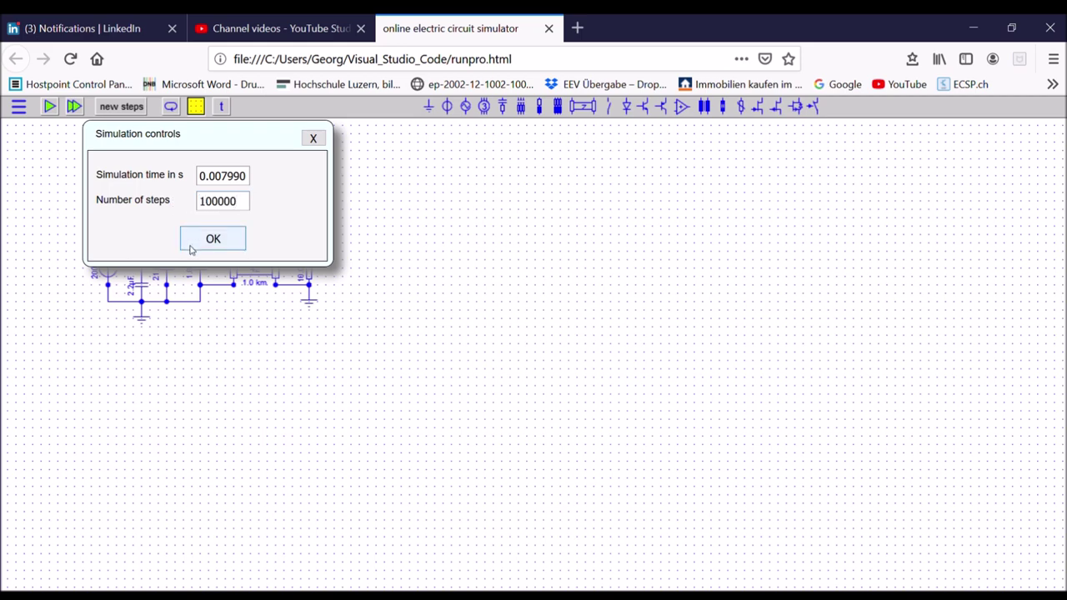
pyautogui.click(195, 243)
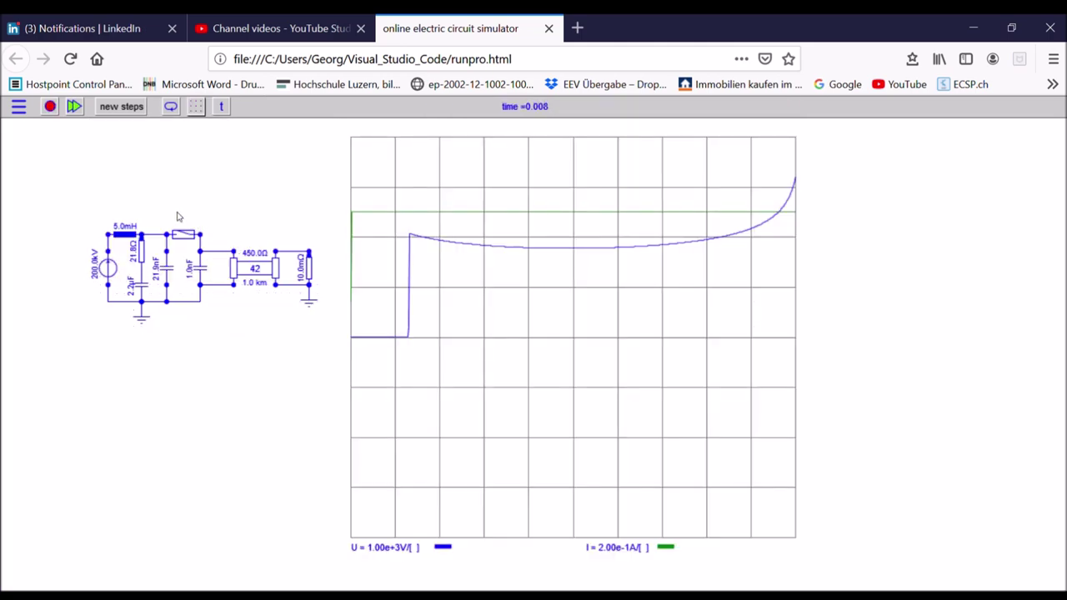
# Step: Select the arc, continue the simulation for 0.00005 s, and advance it by two more intervals of the same length
pyautogui.click(180, 237)
pyautogui.click(121, 107)
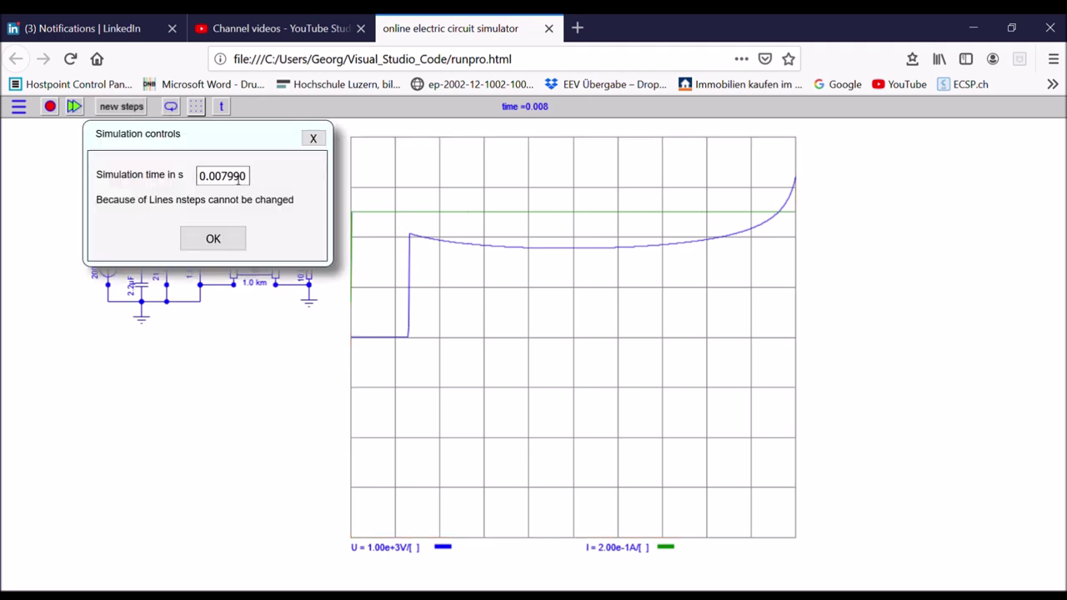
pyautogui.click(241, 183)
pyautogui.press('BackSpace')
pyautogui.press('BackSpace')
pyautogui.press('BackSpace')
pyautogui.write('05')
pyautogui.click(214, 240)
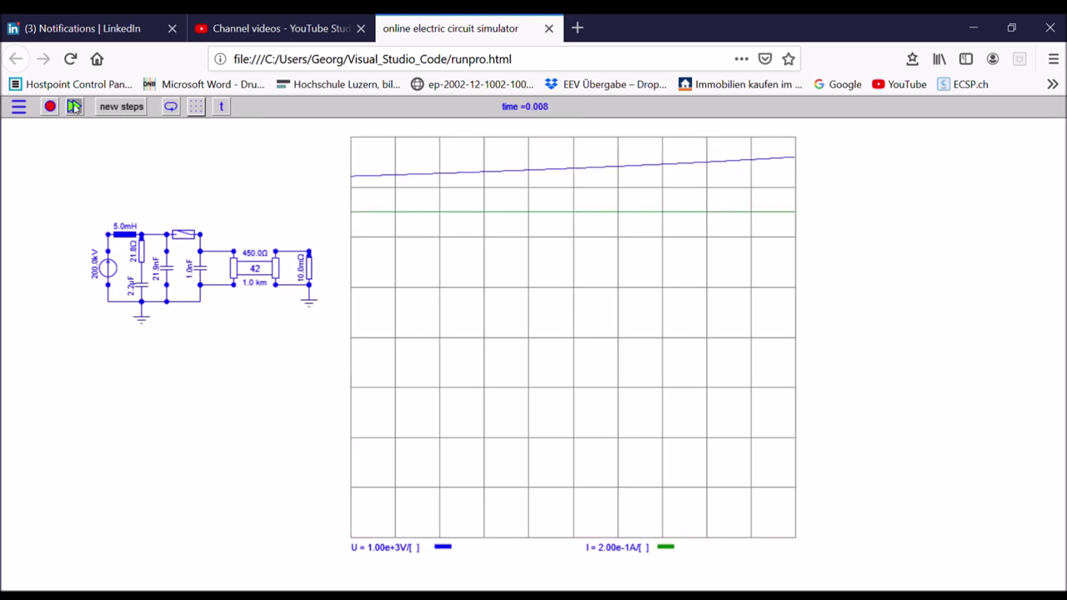
pyautogui.click(73, 106)
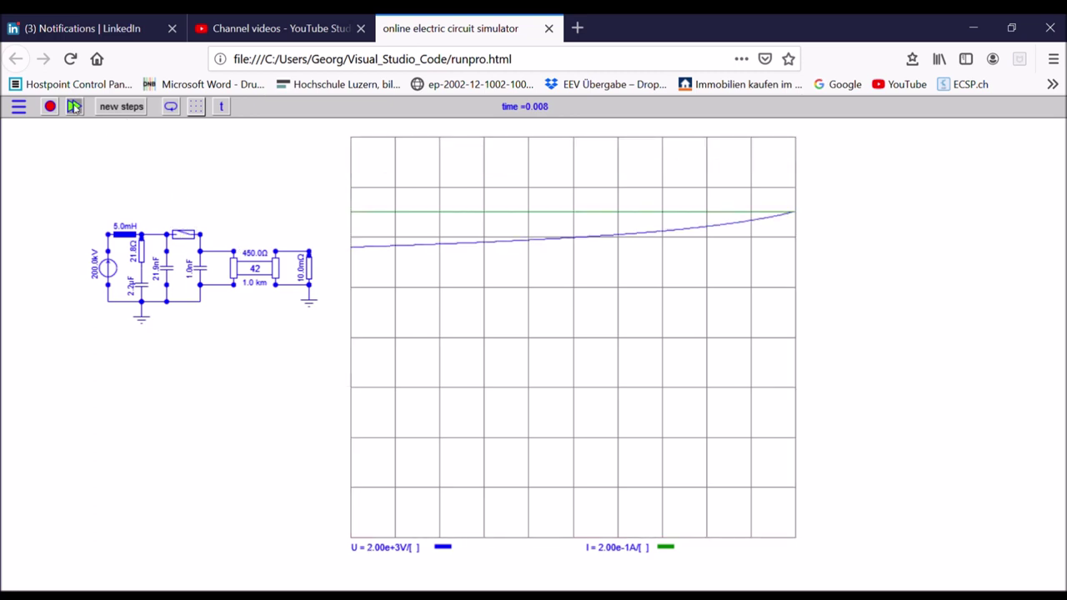
pyautogui.click(73, 106)
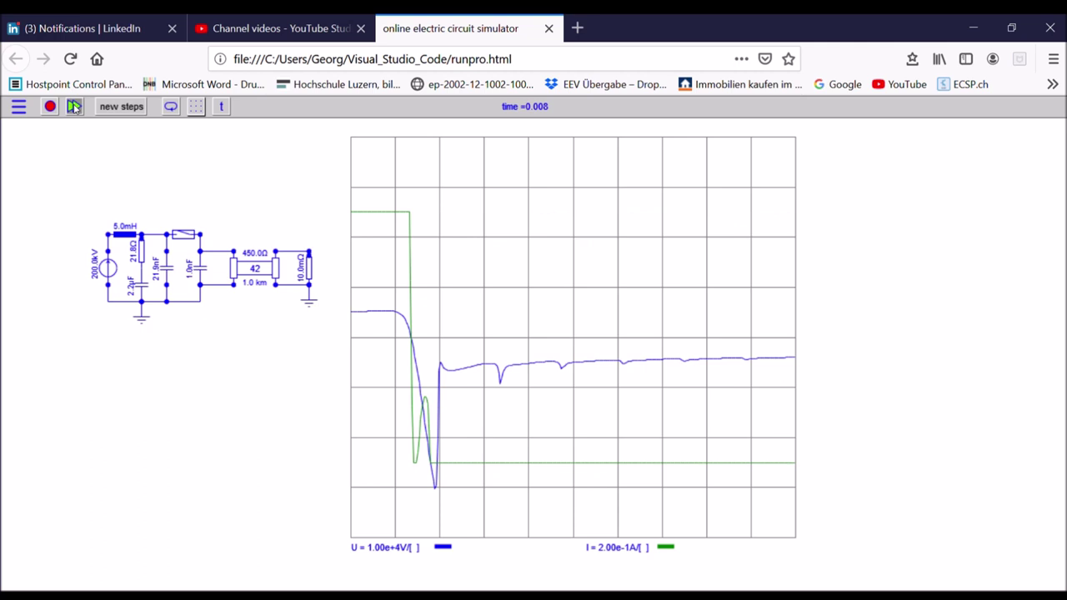